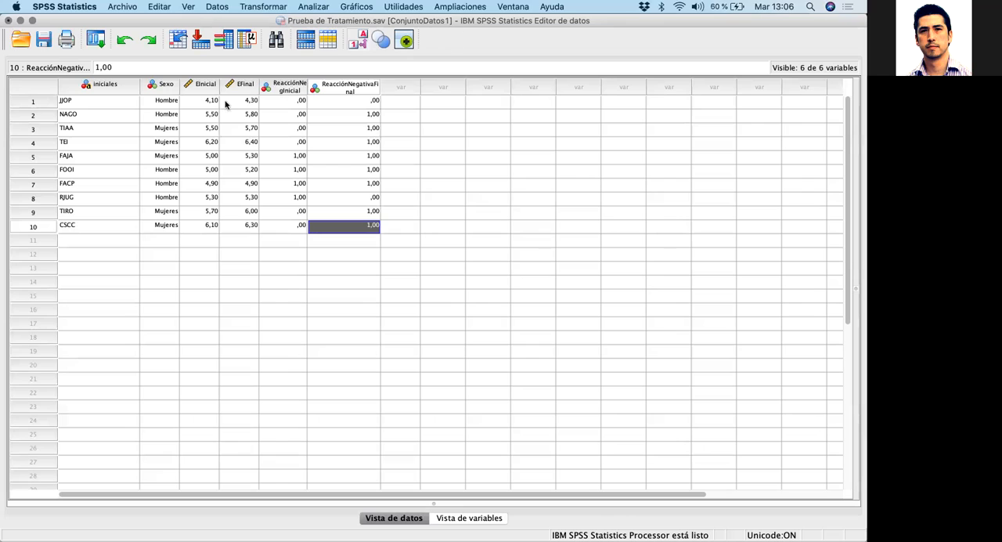
Examine the case data in the iniciales, Sexo, EInicial and EFinal columns and compare the ReacciónNegInicial and ReacciónNegativaFinal columns
click(158, 85)
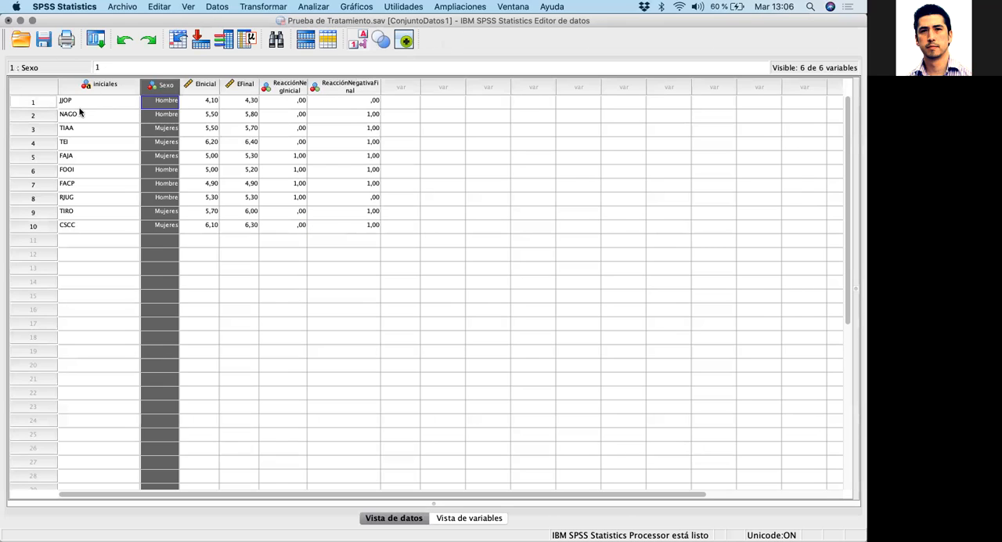
drag(69, 101, 98, 227)
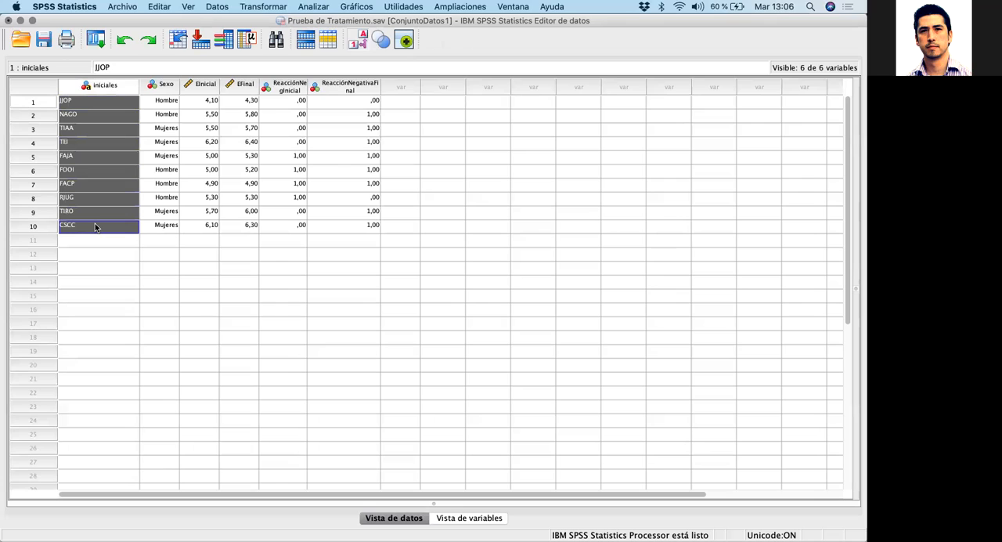
drag(95, 223, 195, 228)
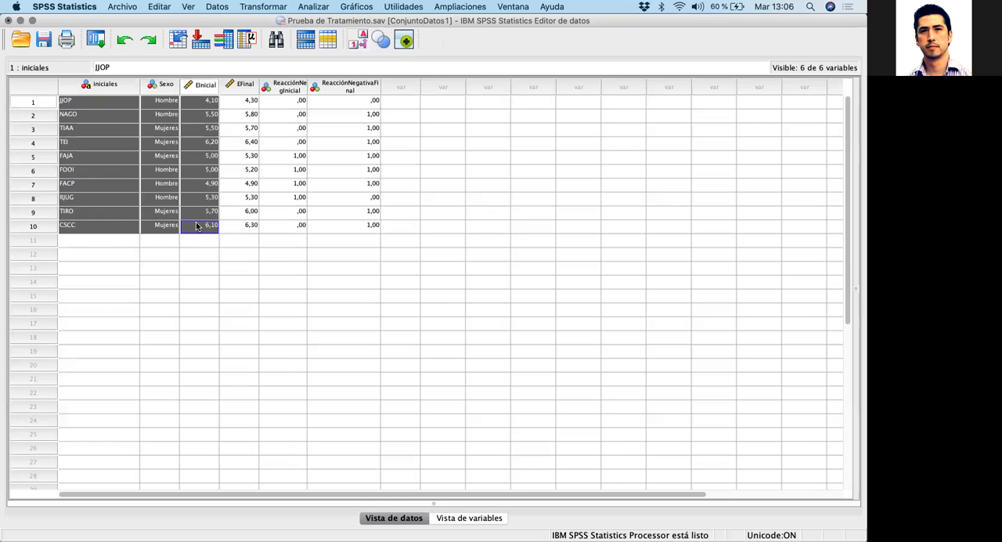
drag(193, 226, 235, 230)
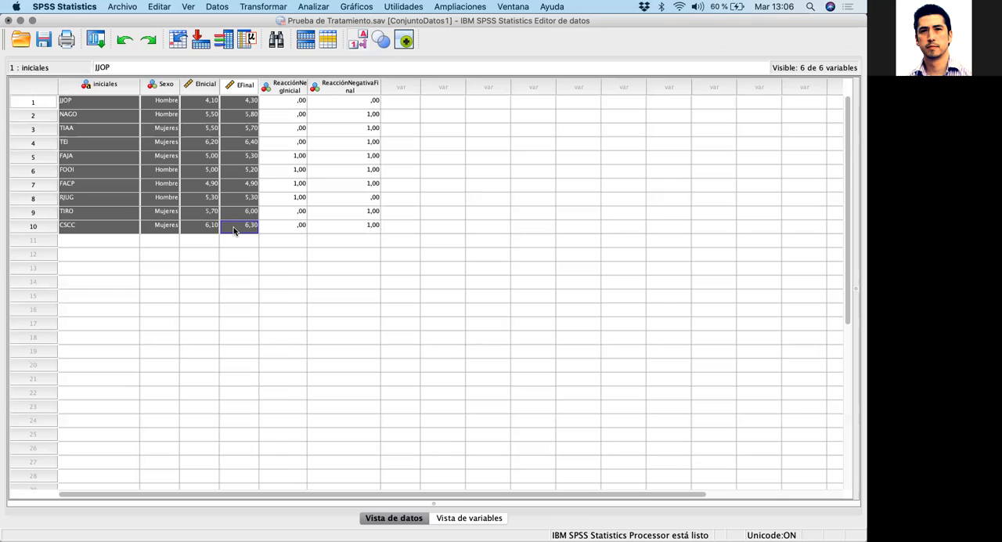
click(297, 94)
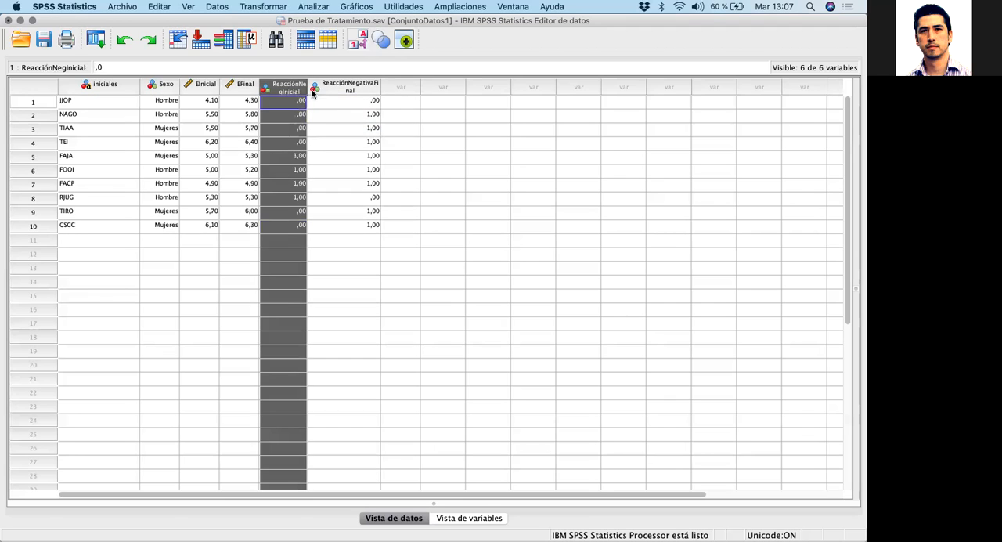
click(349, 92)
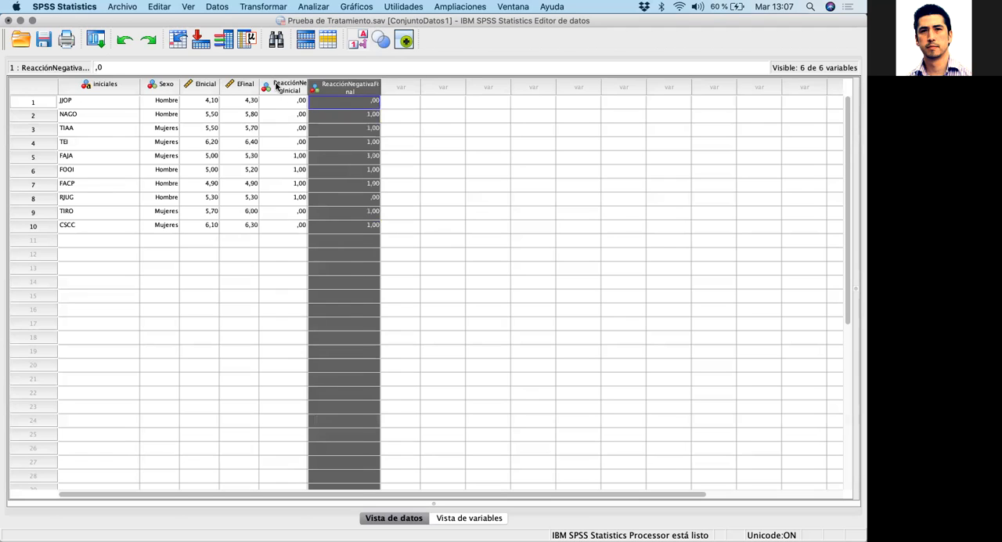
click(276, 86)
drag(285, 224, 291, 90)
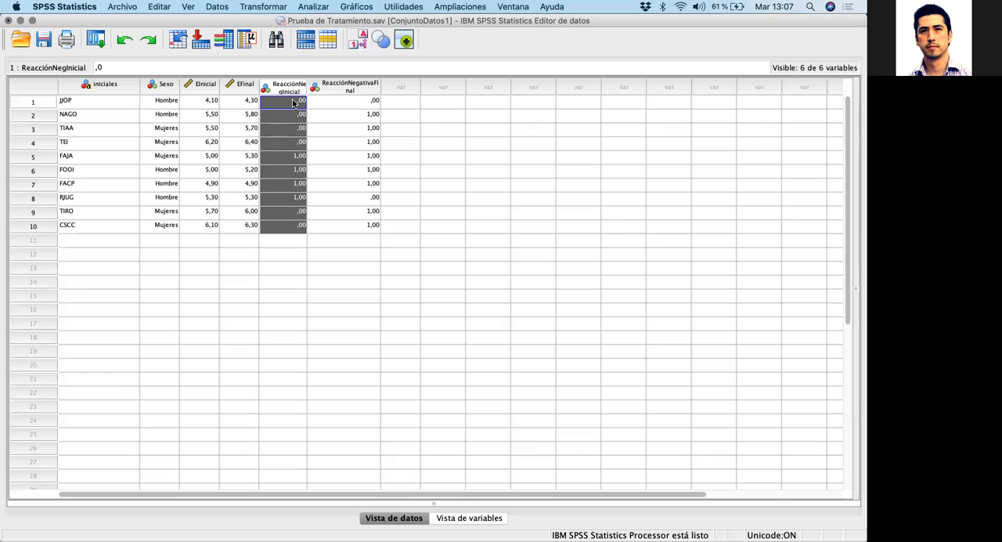
click(342, 87)
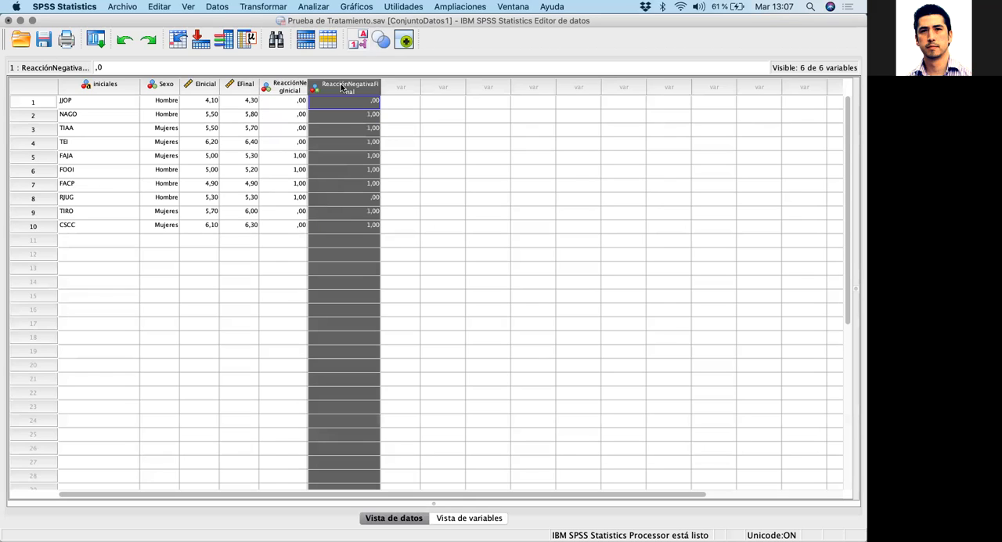
click(290, 100)
shift+click(355, 100)
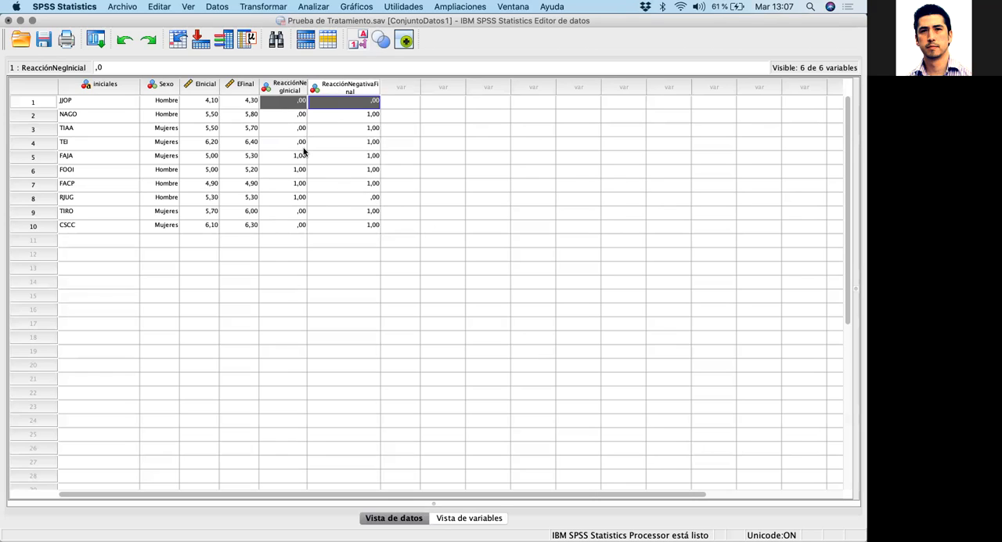
click(285, 84)
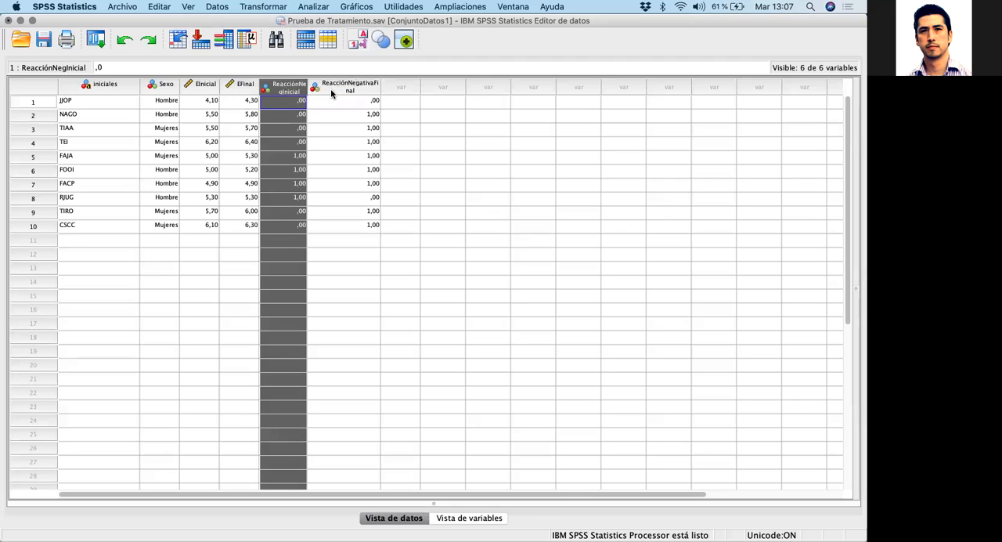
click(356, 89)
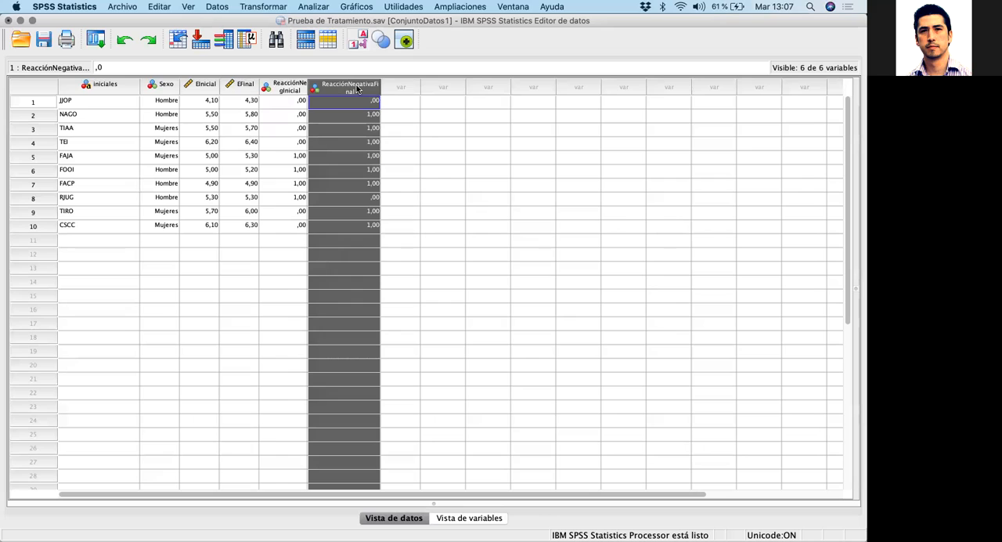
click(165, 88)
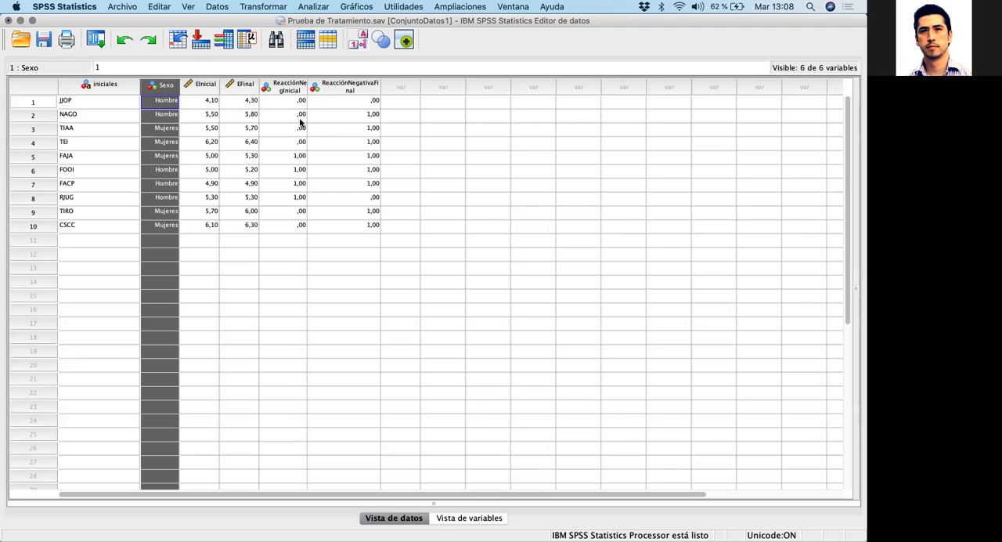
drag(286, 104, 284, 223)
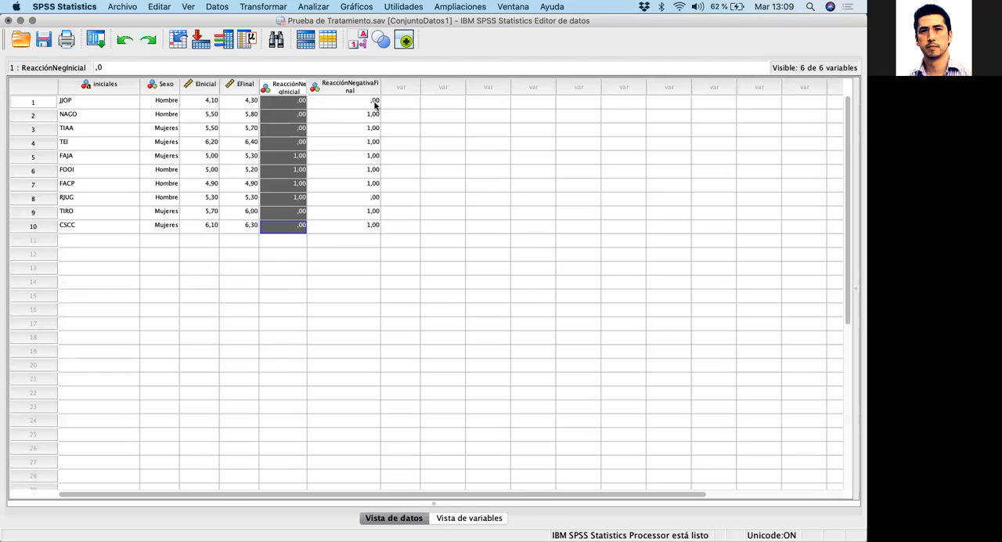
Reset the Tablas cruzadas settings to clear the previous row and column variables, and close the dialog
click(311, 7)
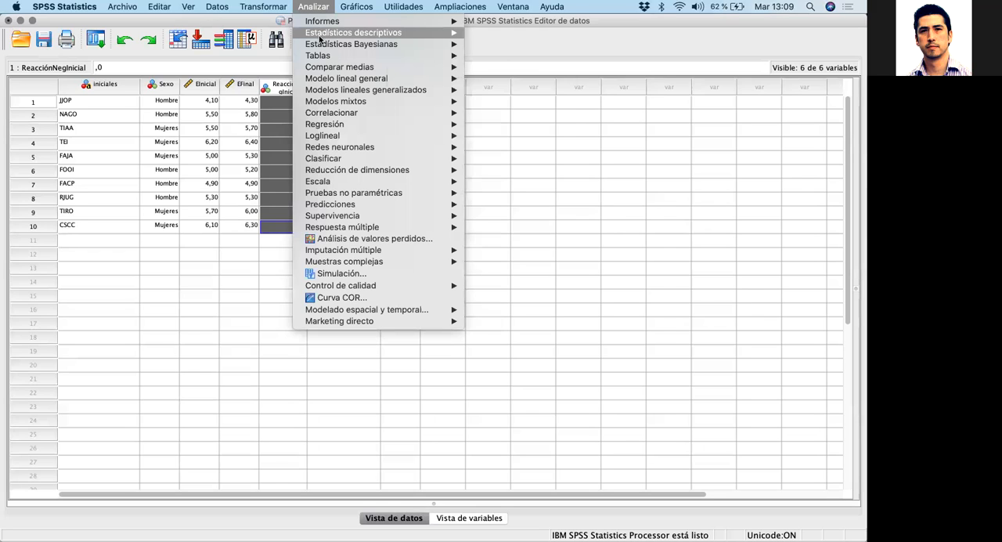
mouse_move(322, 34)
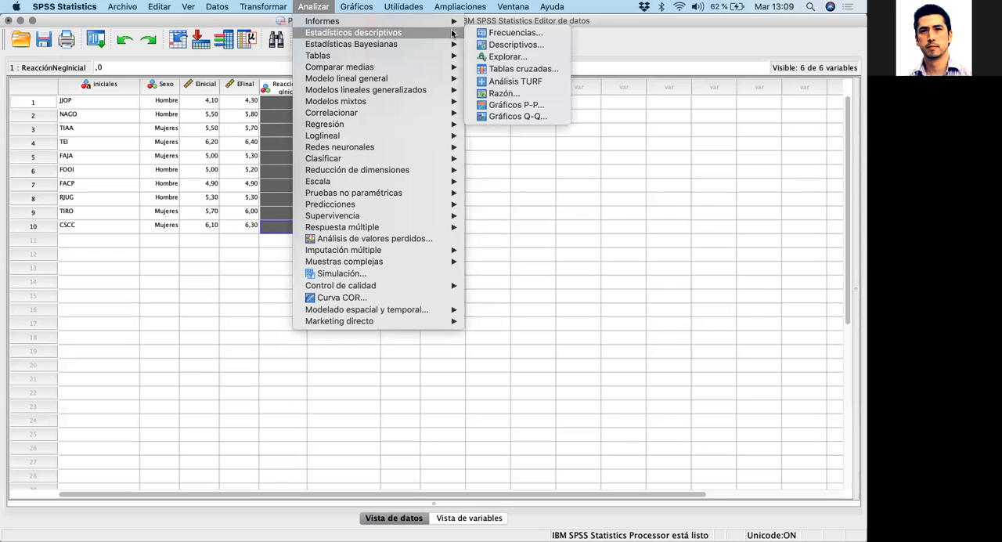
click(517, 68)
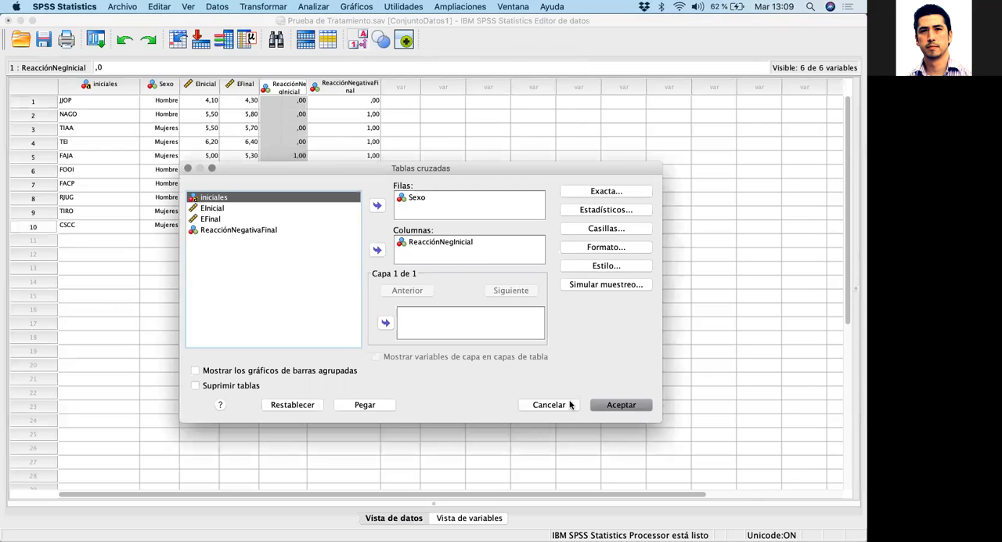
click(292, 406)
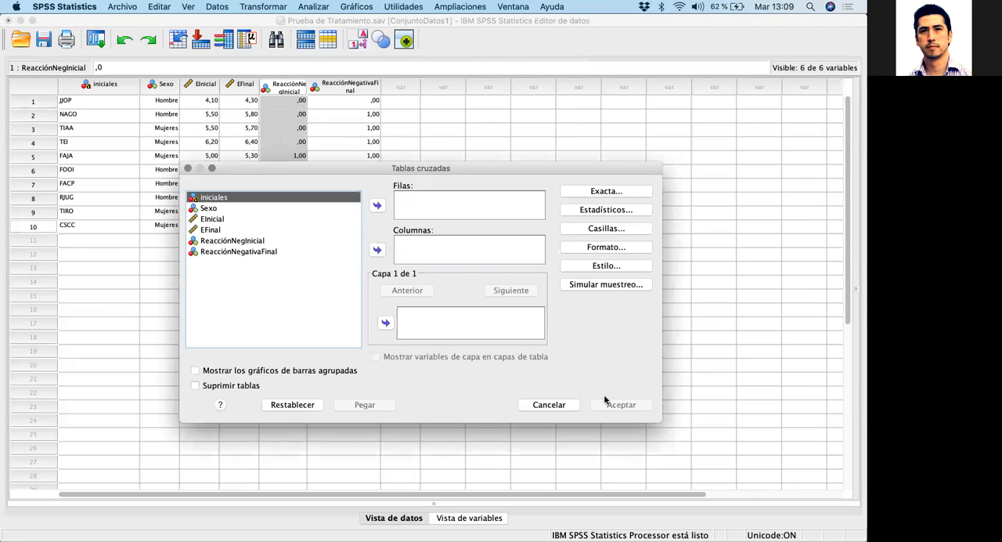
click(561, 408)
Set up a Tablas cruzadas analysis with Sexo as the row variable and ReacciónNegInicial as the column variable
click(312, 7)
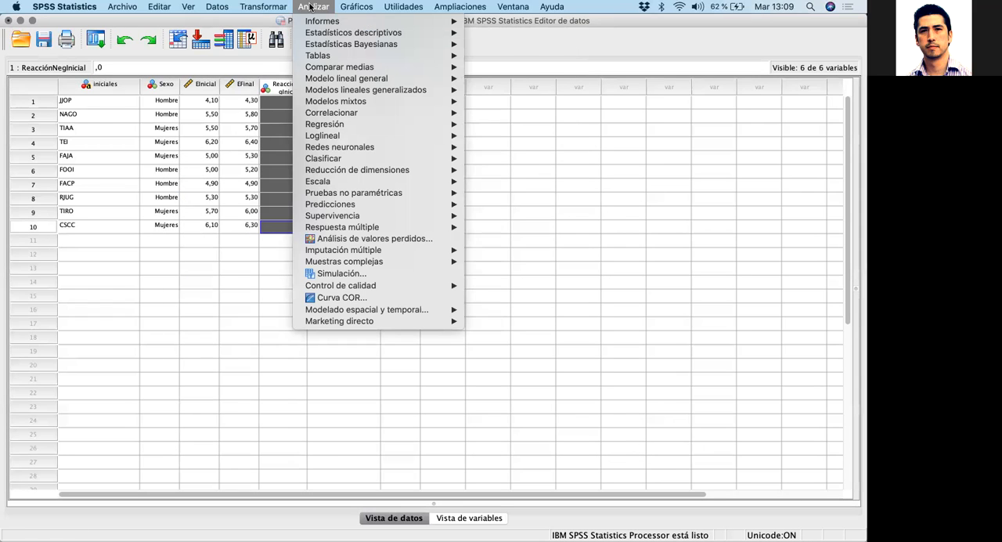
mouse_move(330, 35)
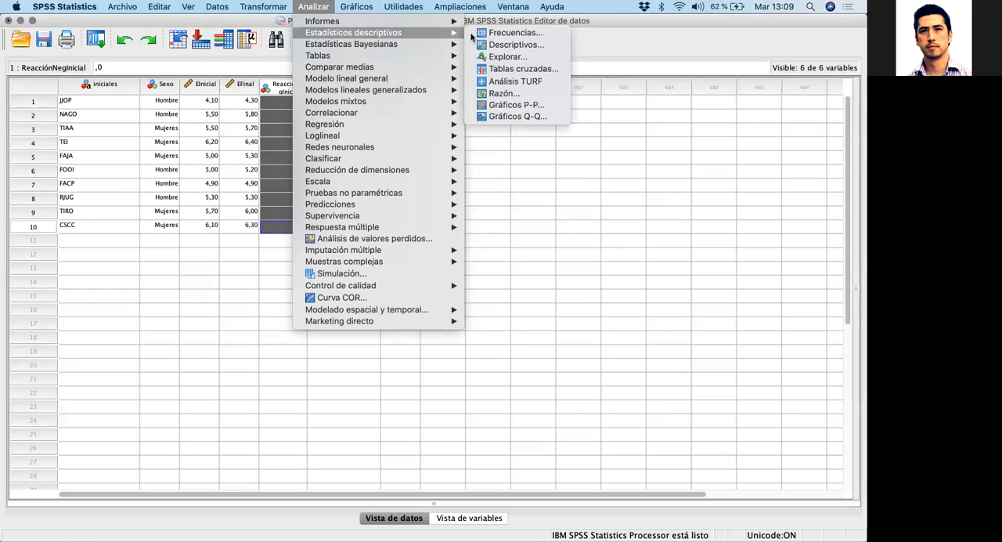
click(524, 69)
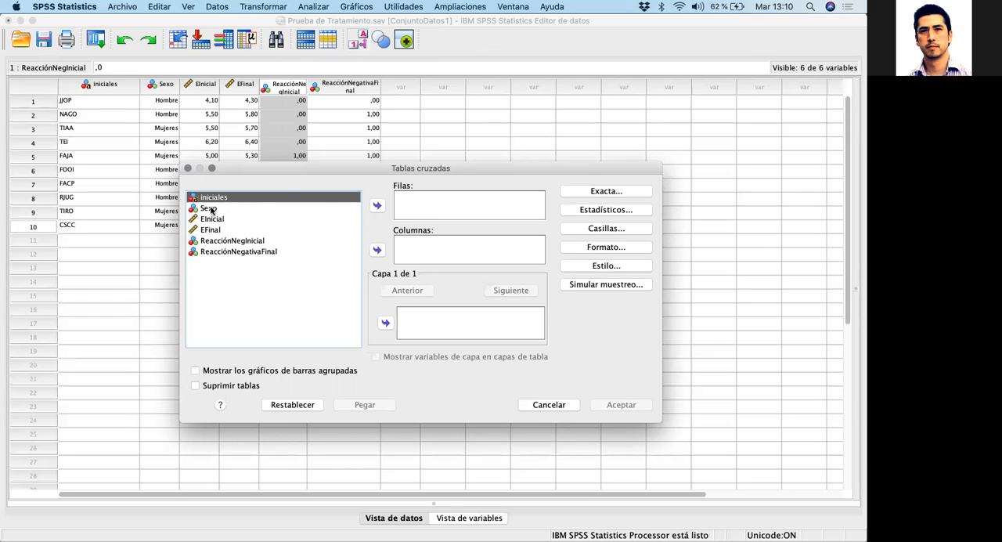
click(243, 242)
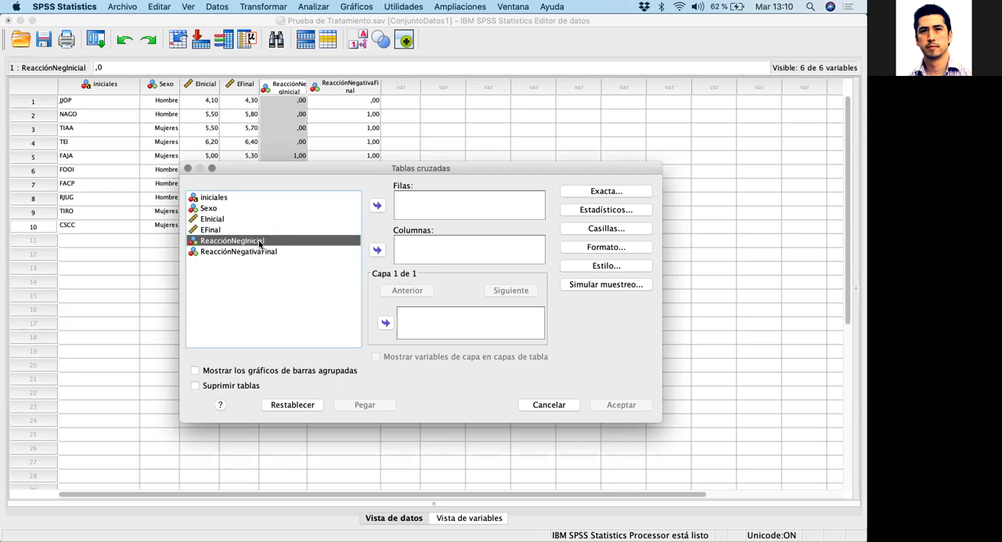
click(222, 209)
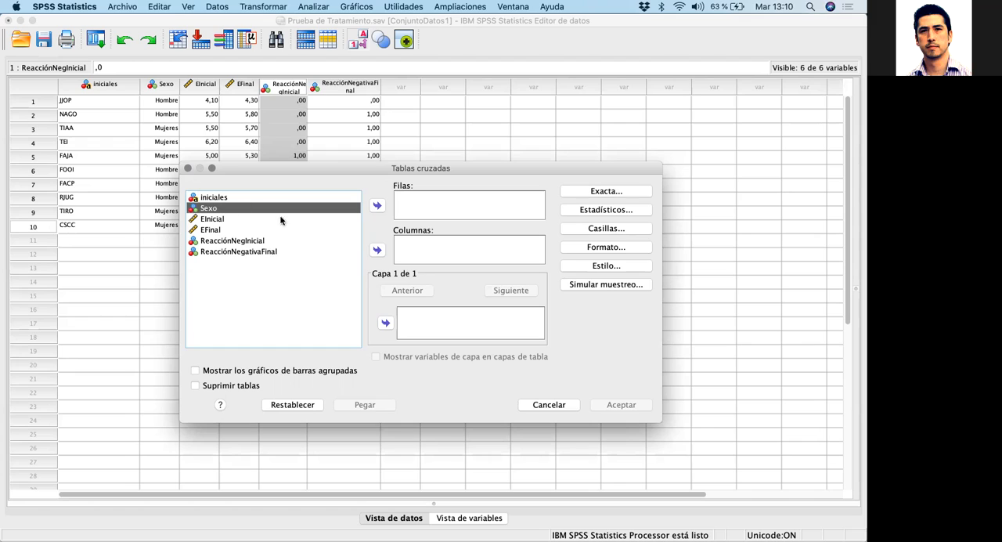
click(225, 243)
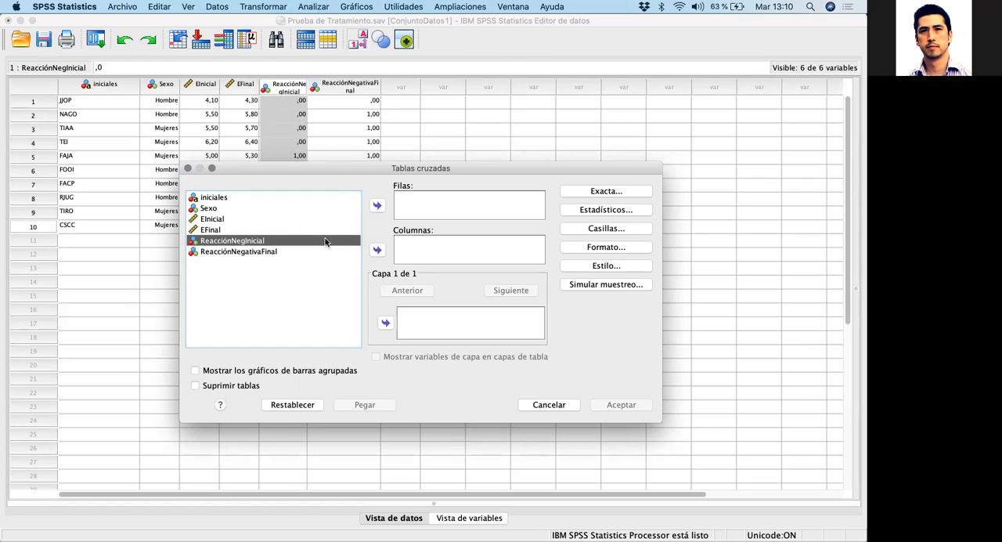
click(378, 250)
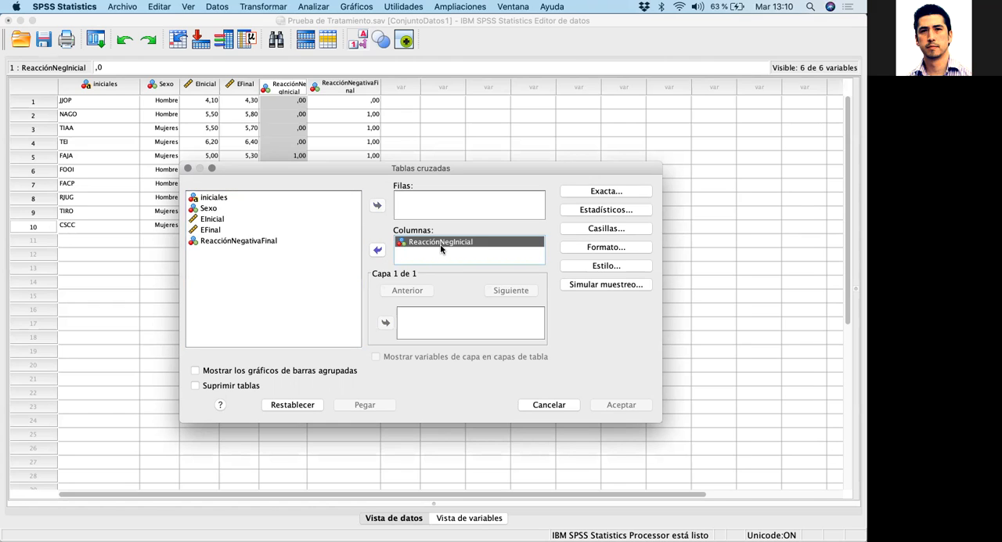
click(441, 243)
click(204, 209)
click(206, 209)
click(377, 206)
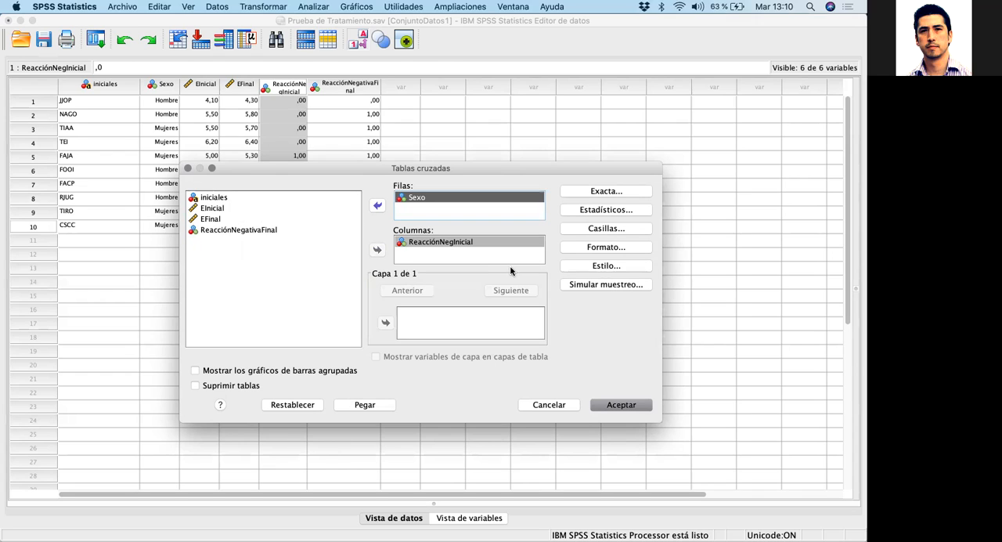
Enable the z-test comparison of column proportions without the Bonferroni correction, and run the cross table
click(601, 229)
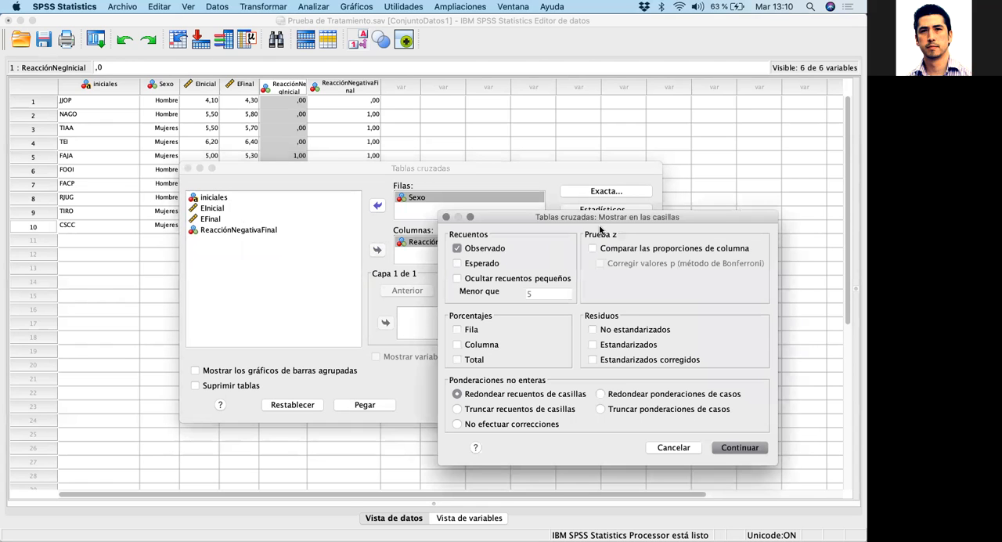
drag(576, 221, 443, 155)
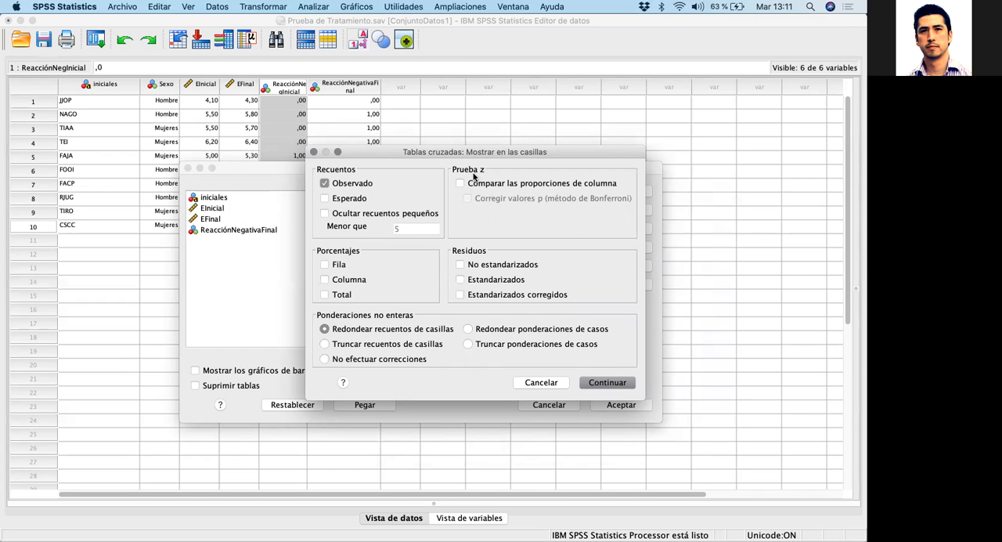
click(460, 183)
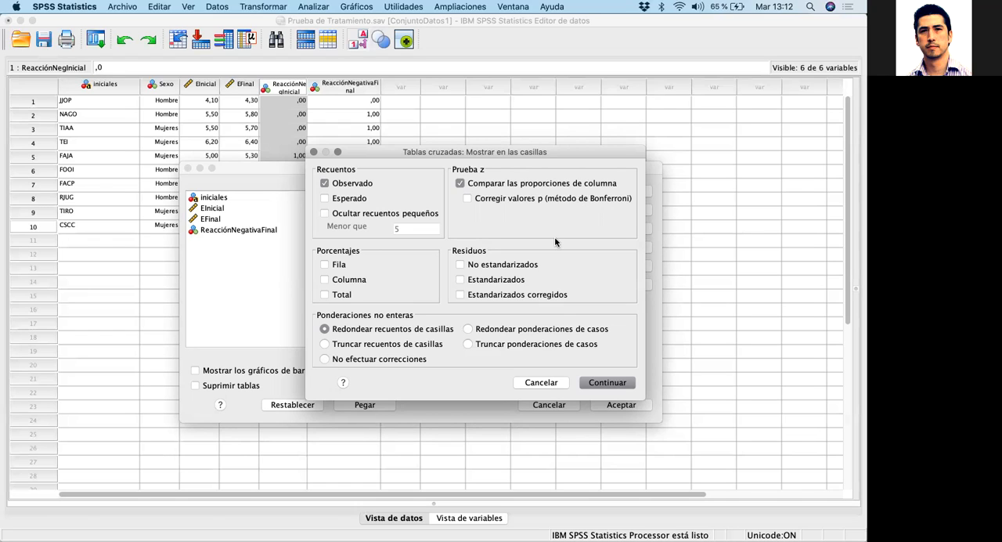
click(604, 382)
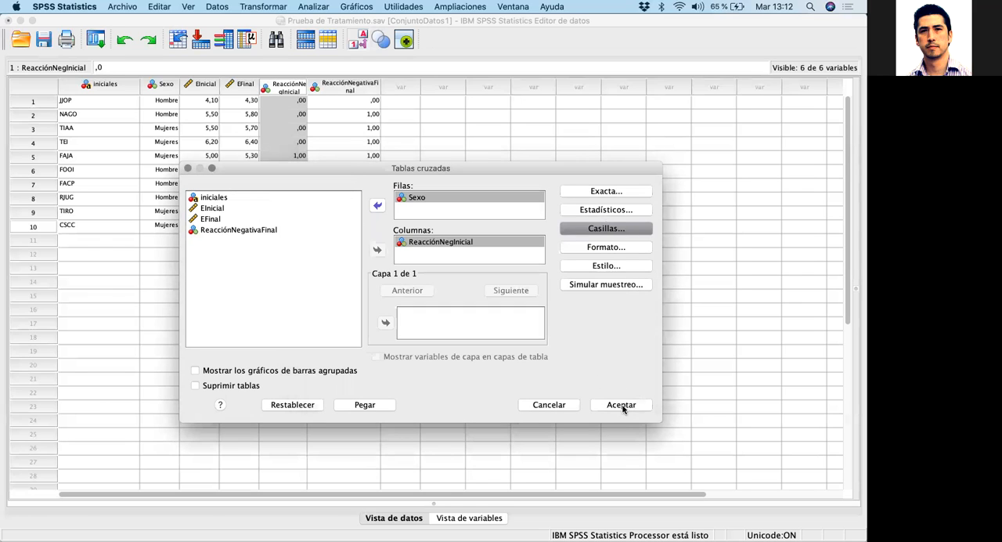
click(623, 407)
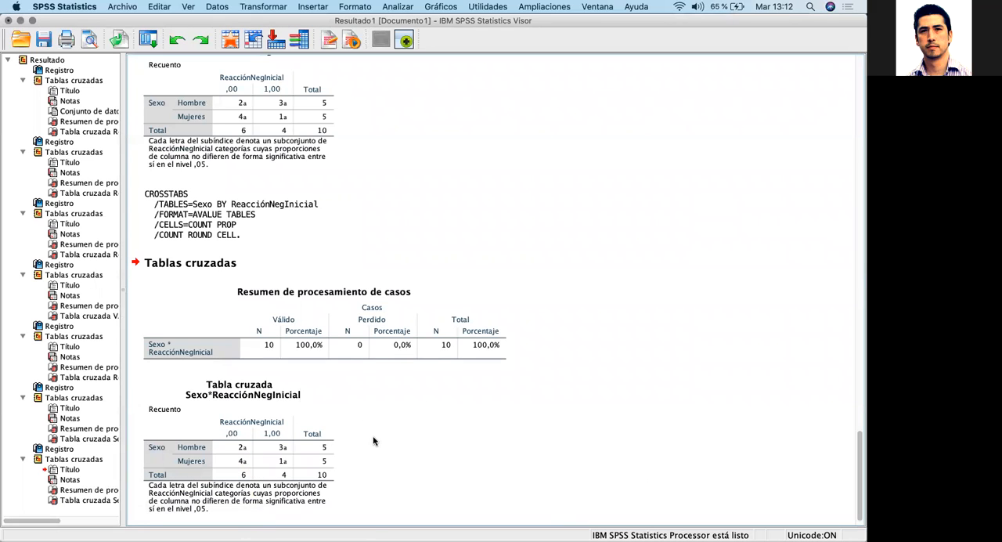
Examine the new Sexo*ReacciónNegInicial cross table and its subscript note, and the earlier VAR00001*ReacciónNegativaFinal table for comparison
click(178, 261)
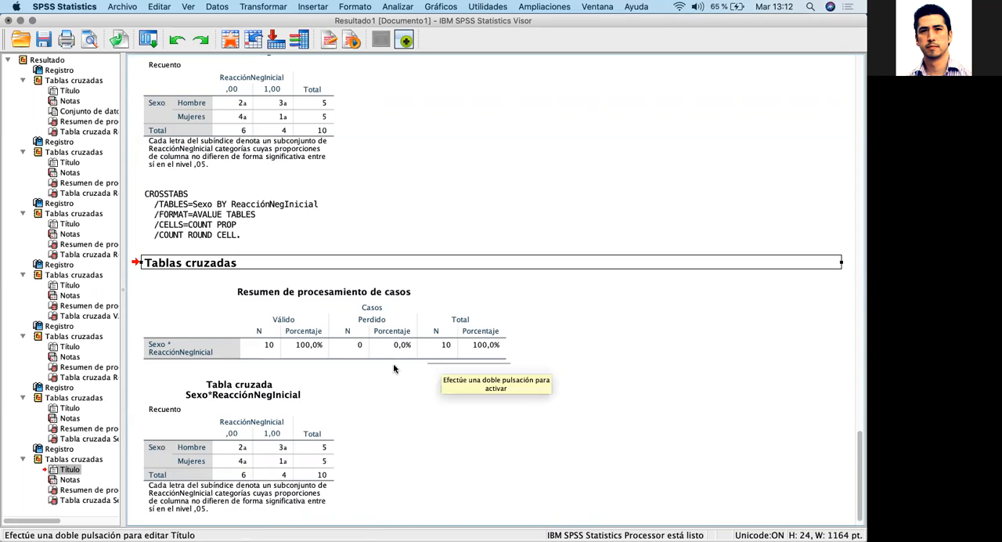
scroll(405, 422, down, 1)
scroll(404, 423, up, 1)
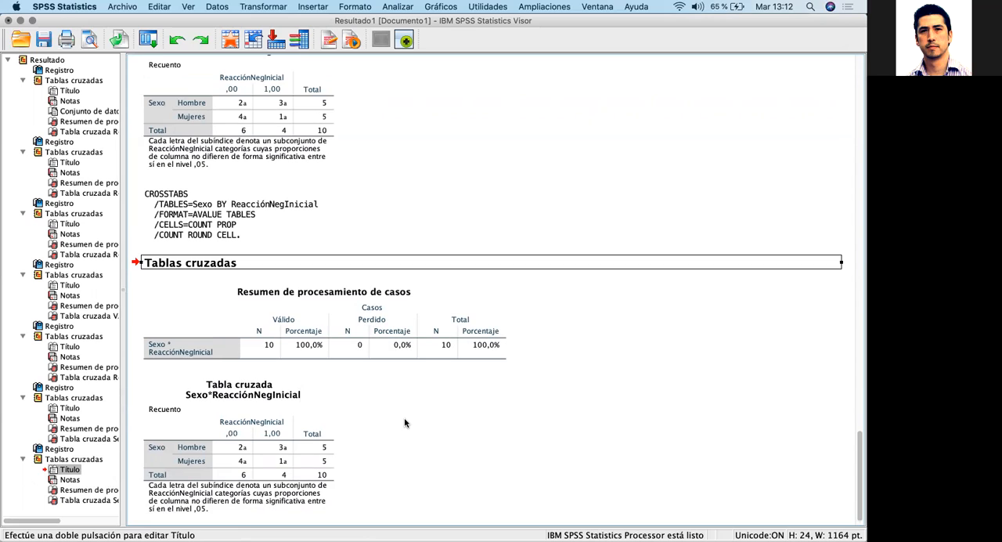
click(168, 391)
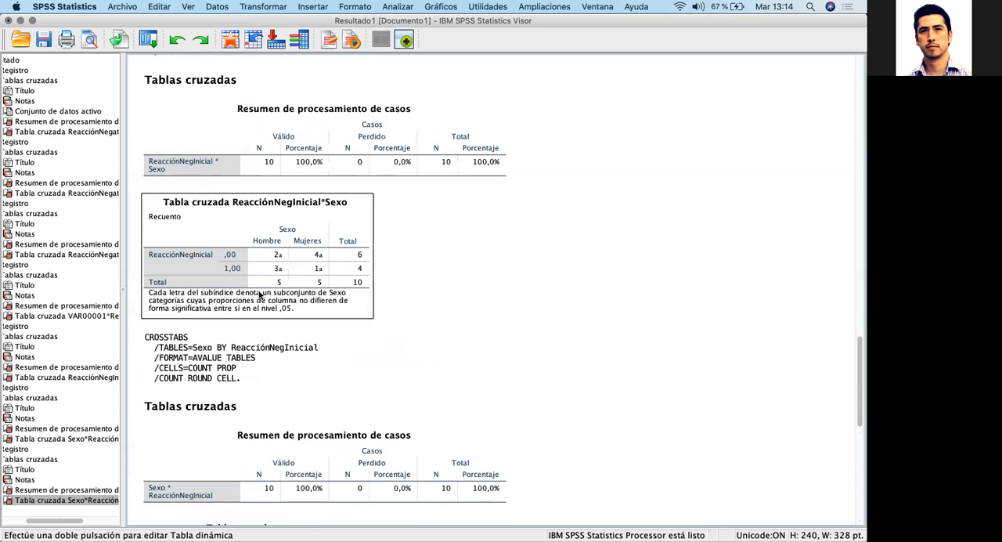
scroll(260, 295, up, 5)
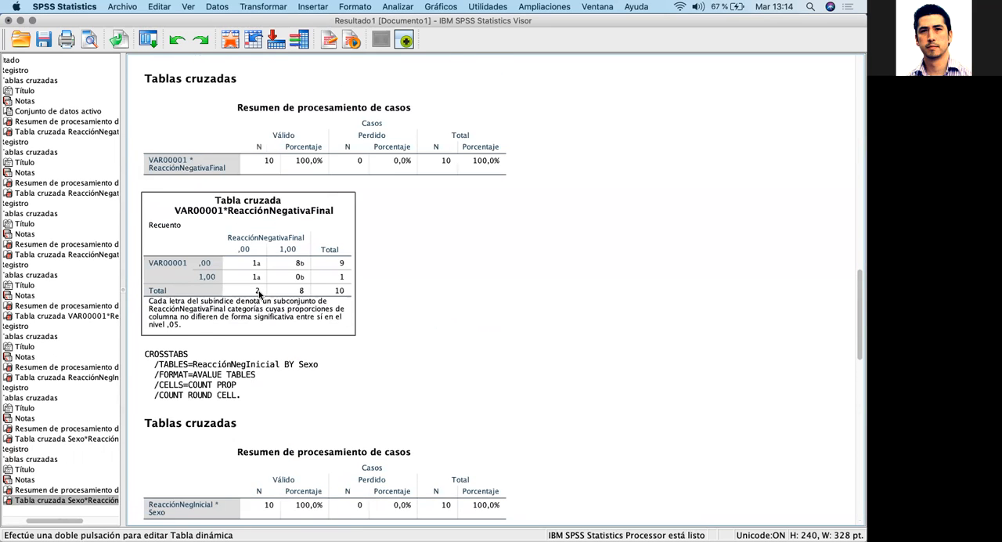
click(286, 272)
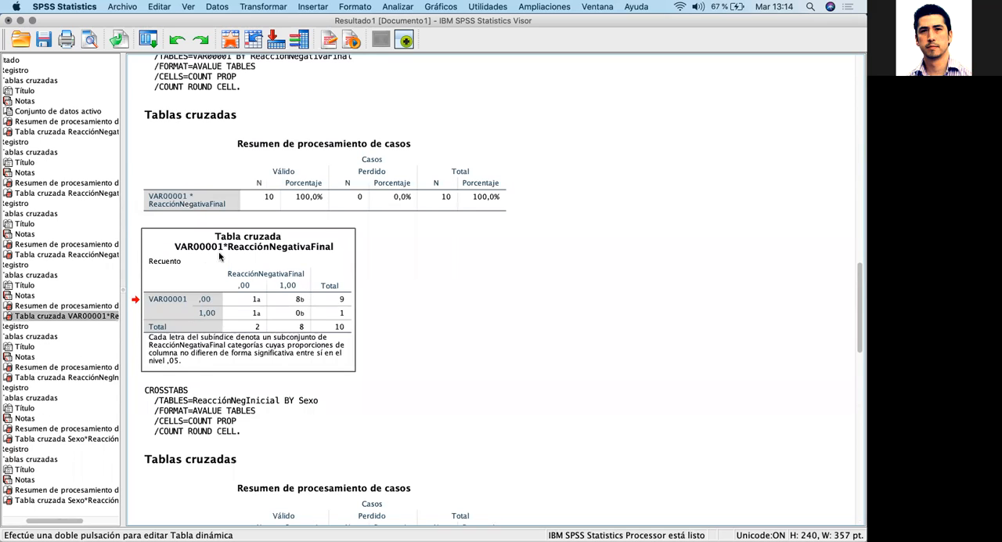